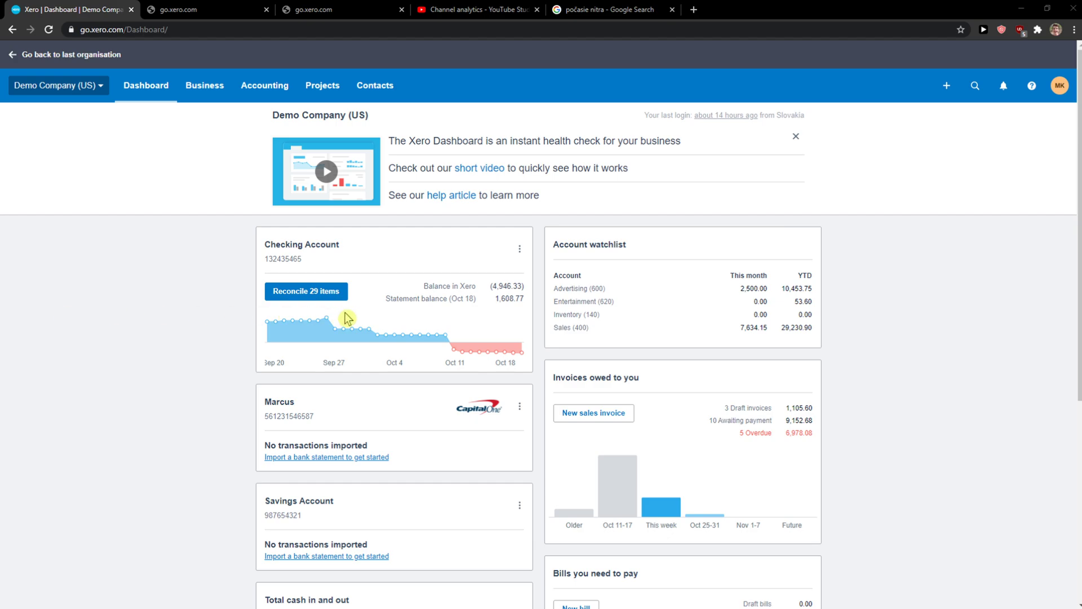
Step: Open the Chart of accounts page from the Accounting menu for Demo Company (US)
click(249, 94)
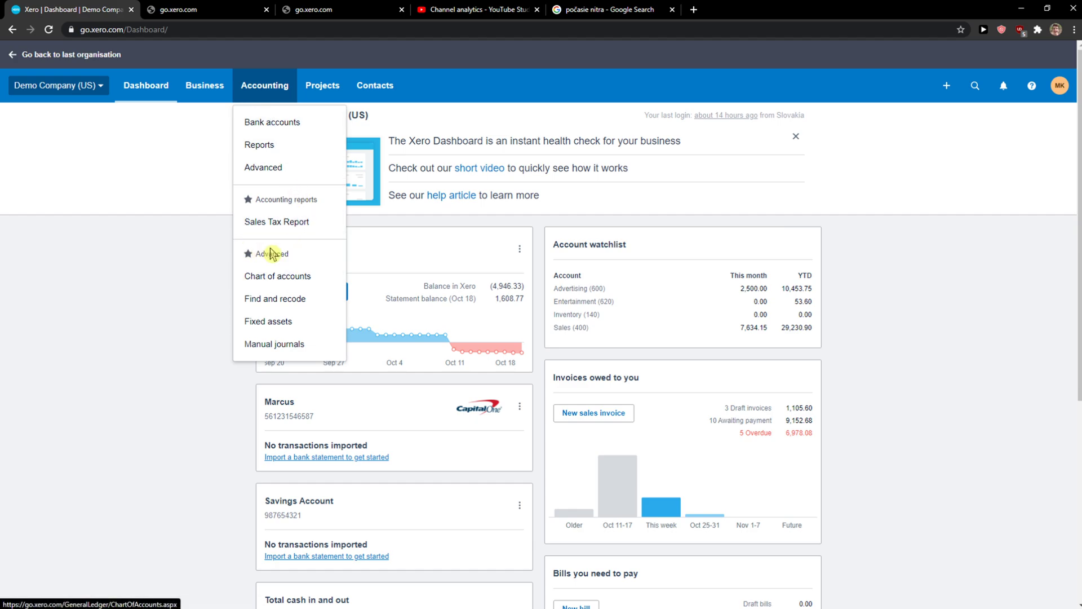
click(270, 275)
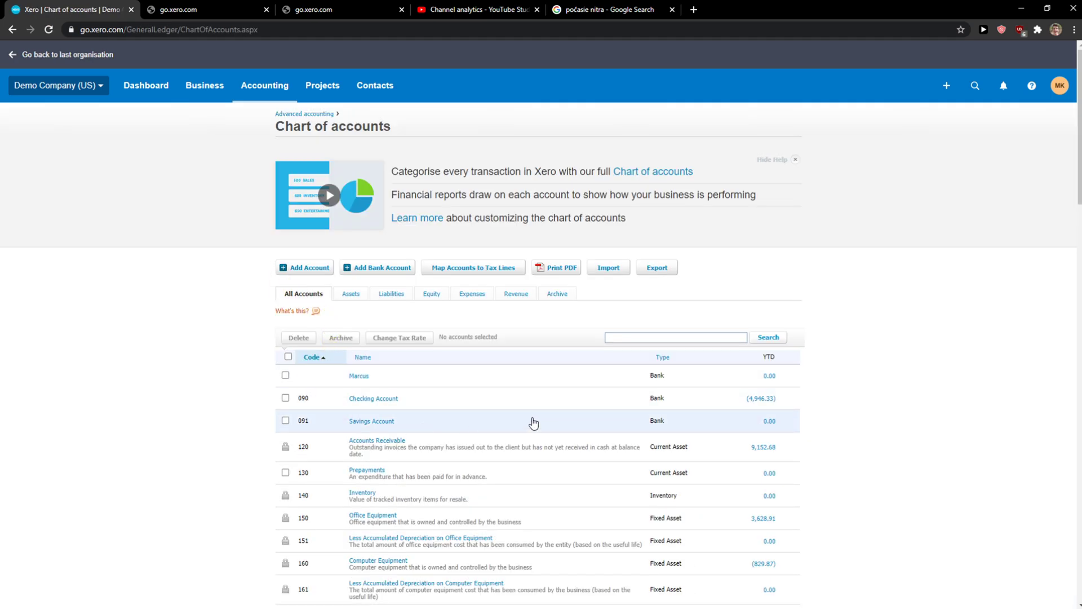
scroll(532, 423, down, 2)
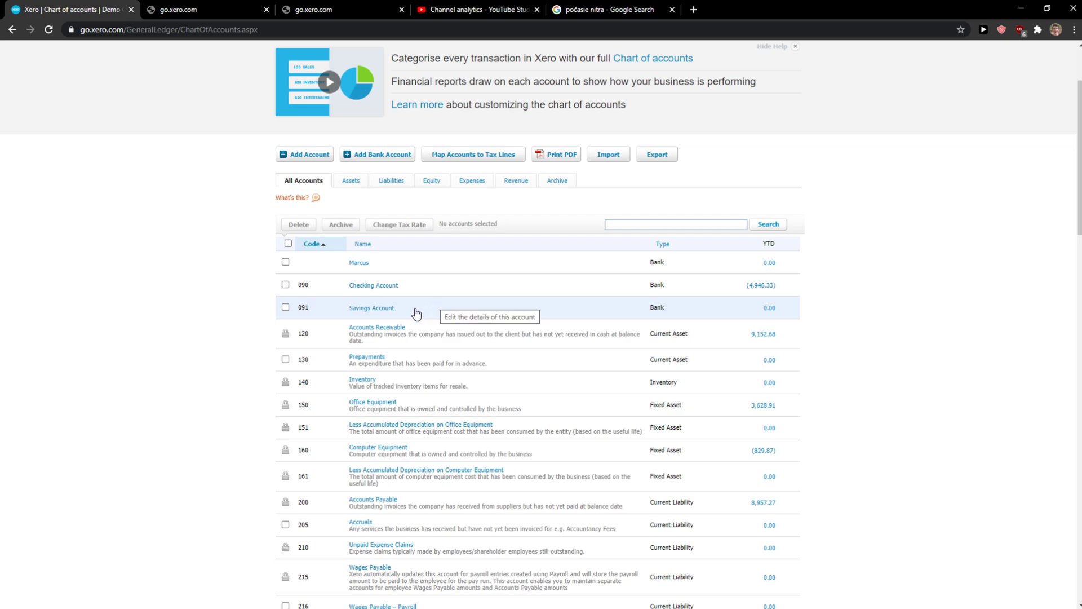
Step: Tick the Marcus bank account's checkbox so one account is selected
click(286, 262)
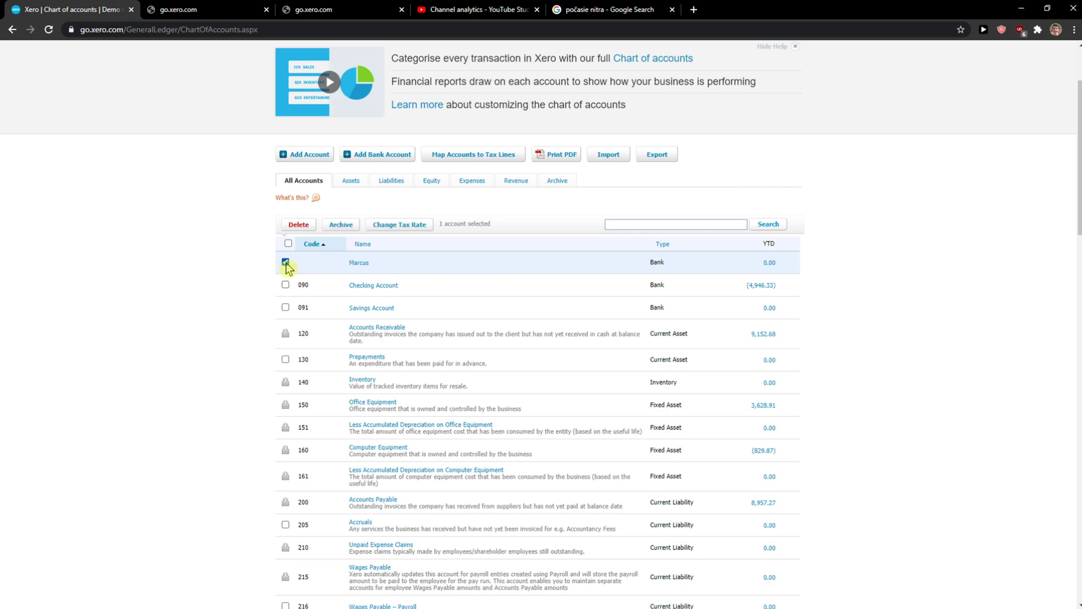
Step: Delete the selected Marcus account and confirm with OK in the Delete Accounts dialog
click(299, 224)
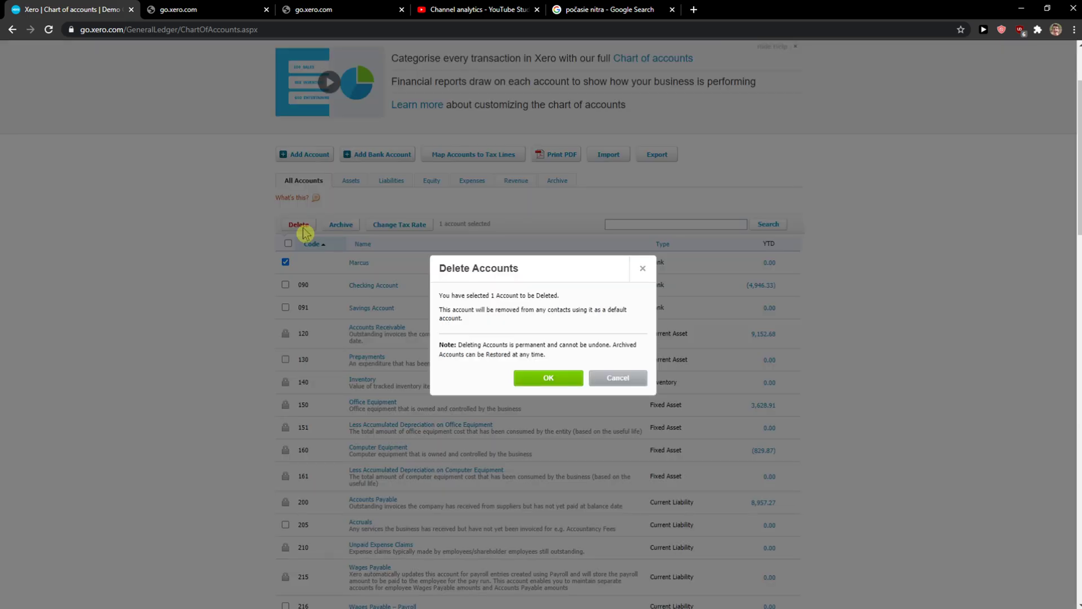
click(542, 380)
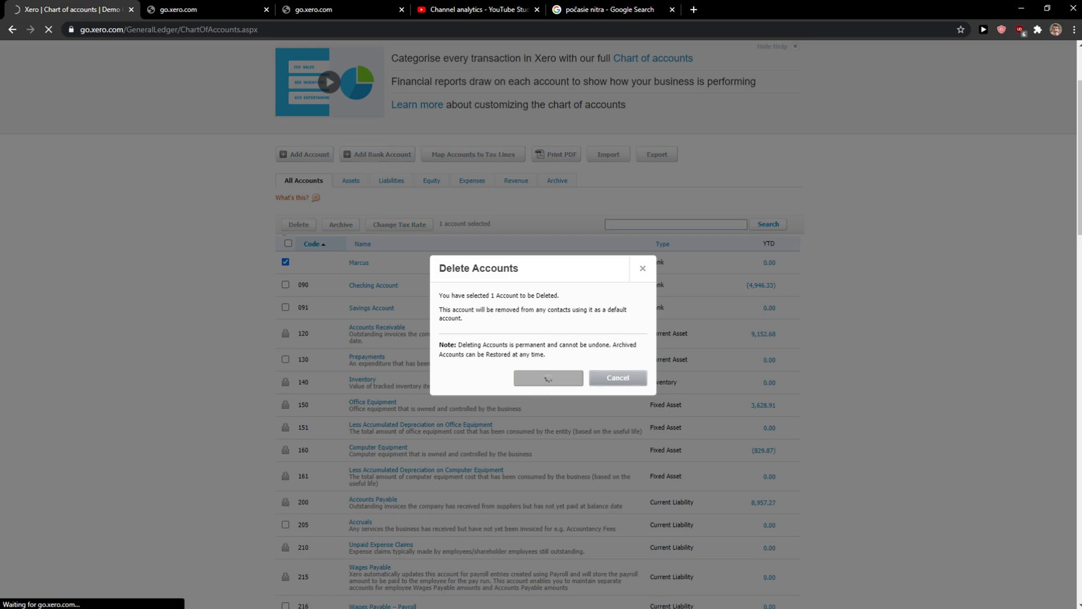